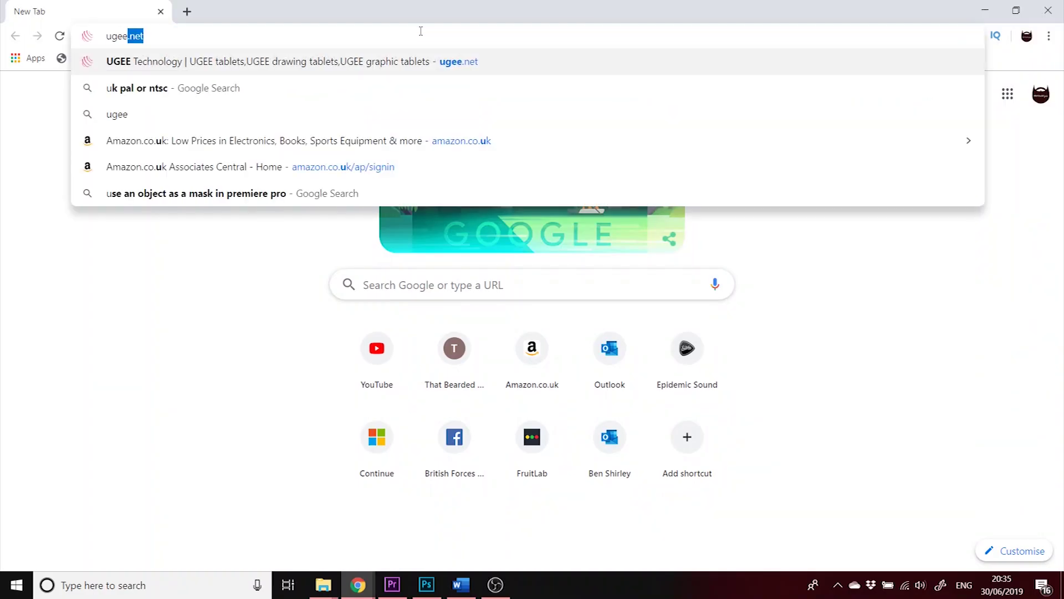
Enter ugee.net in Chrome's address bar to reach the UGEE website.
type(".n")
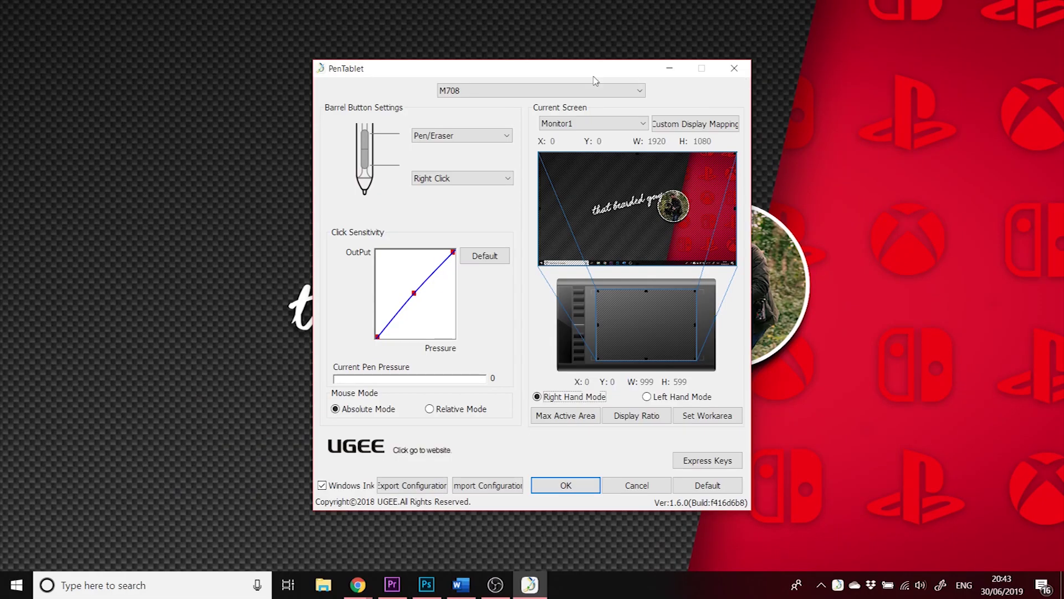
Inspect the M708 tablet model and the upper and lower pen button options, leaving them unchanged.
left_click(543, 92)
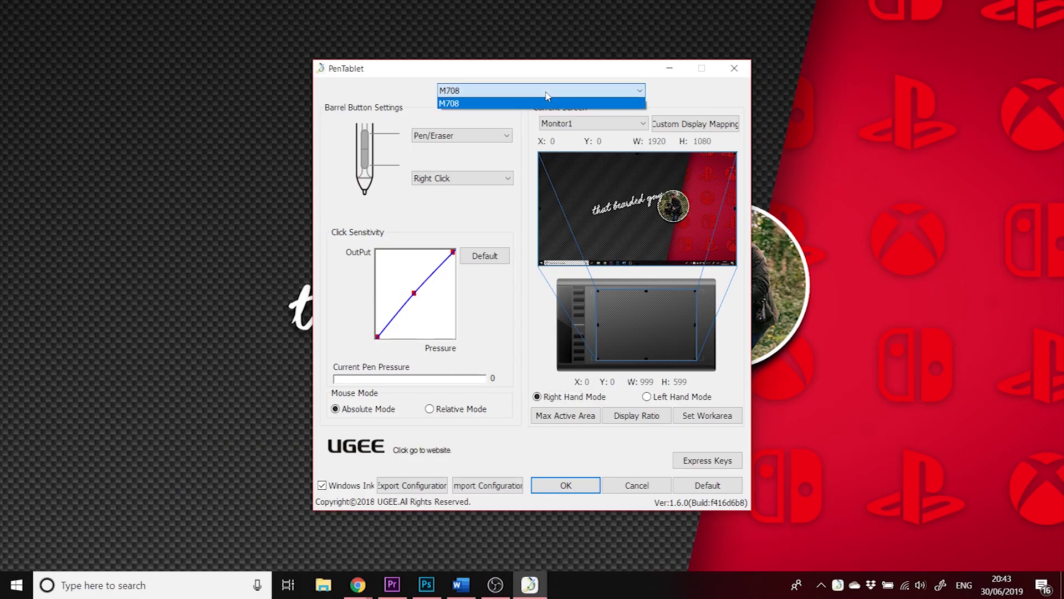
left_click(547, 96)
left_click(478, 146)
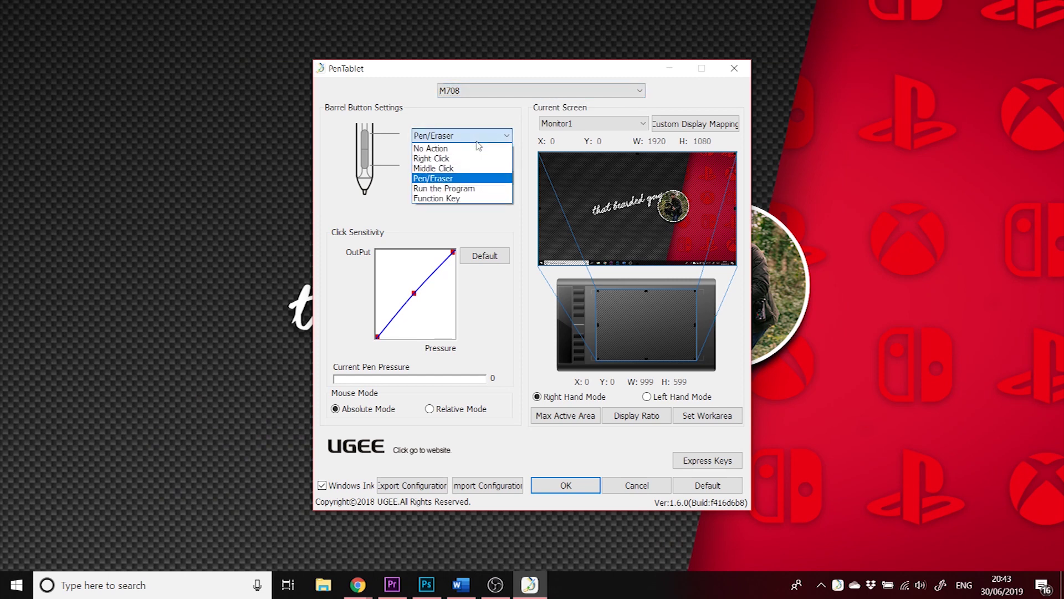
left_click(479, 138)
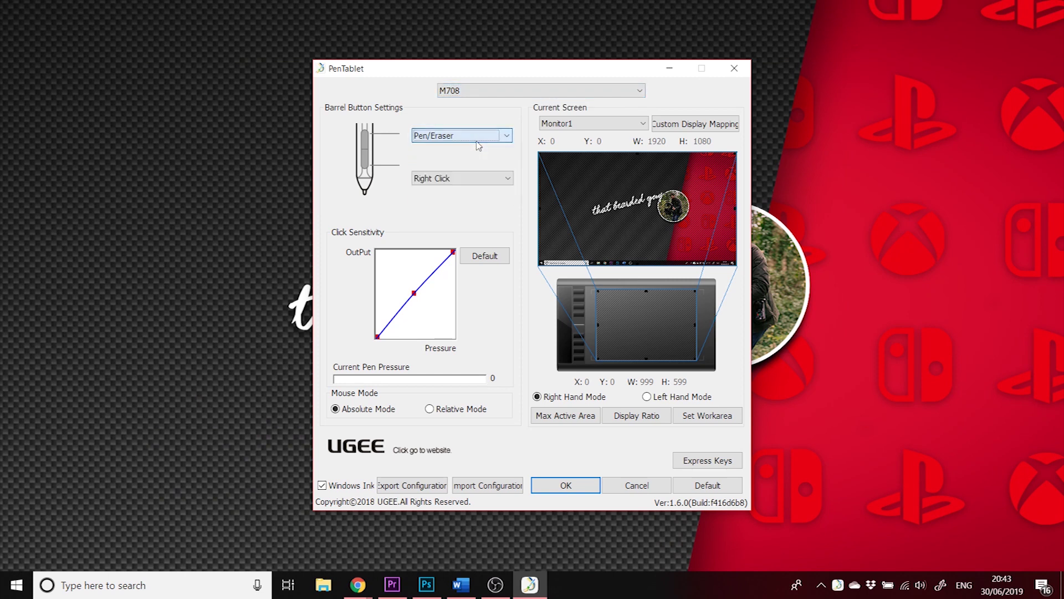
left_click(486, 178)
left_click(486, 179)
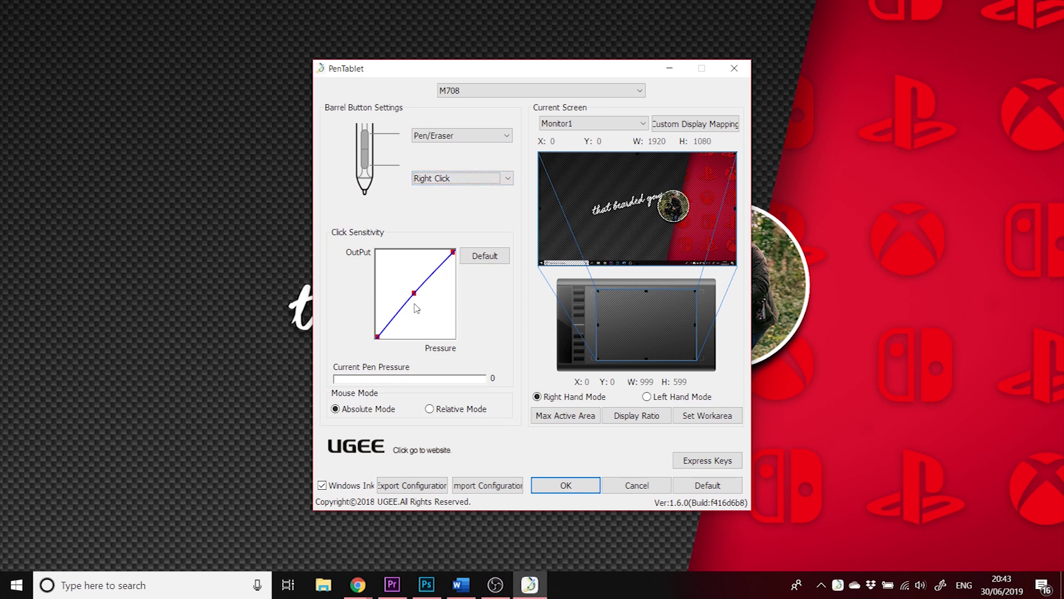
Test the pen pressure reading with light and harder strokes.
left_click(438, 294)
left_click_drag(439, 294, 442, 294)
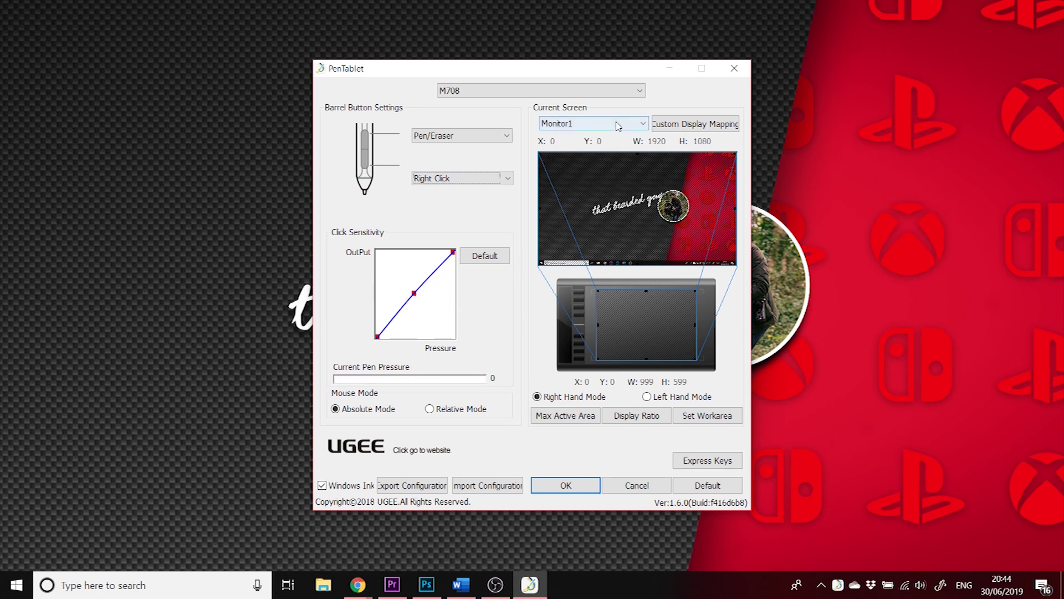
left_click(695, 123)
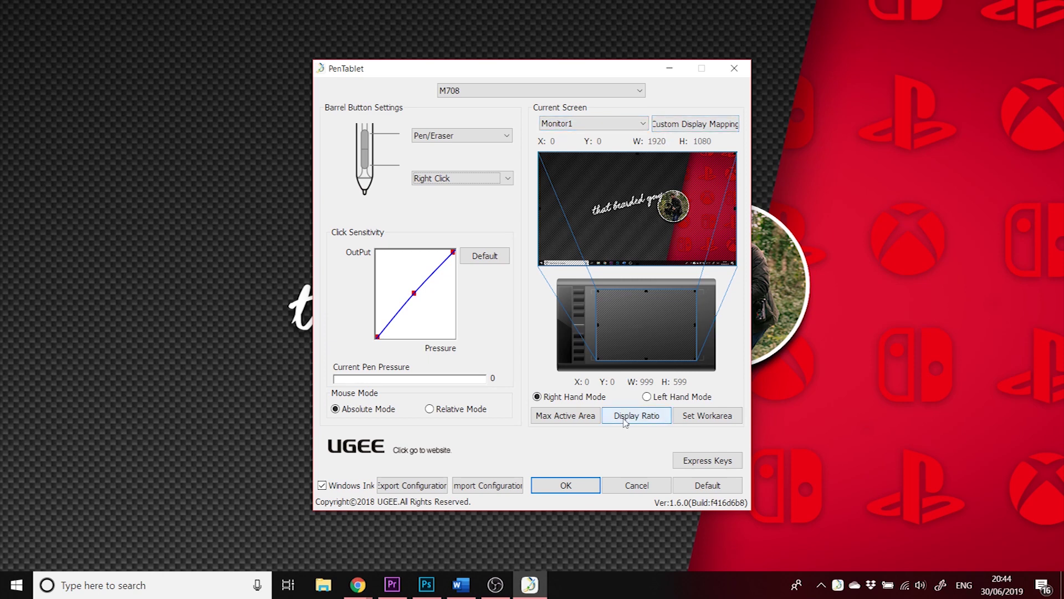
Try Display Ratio and Set Workarea, keep Max Active Area, and open Express Keys.
left_click(589, 417)
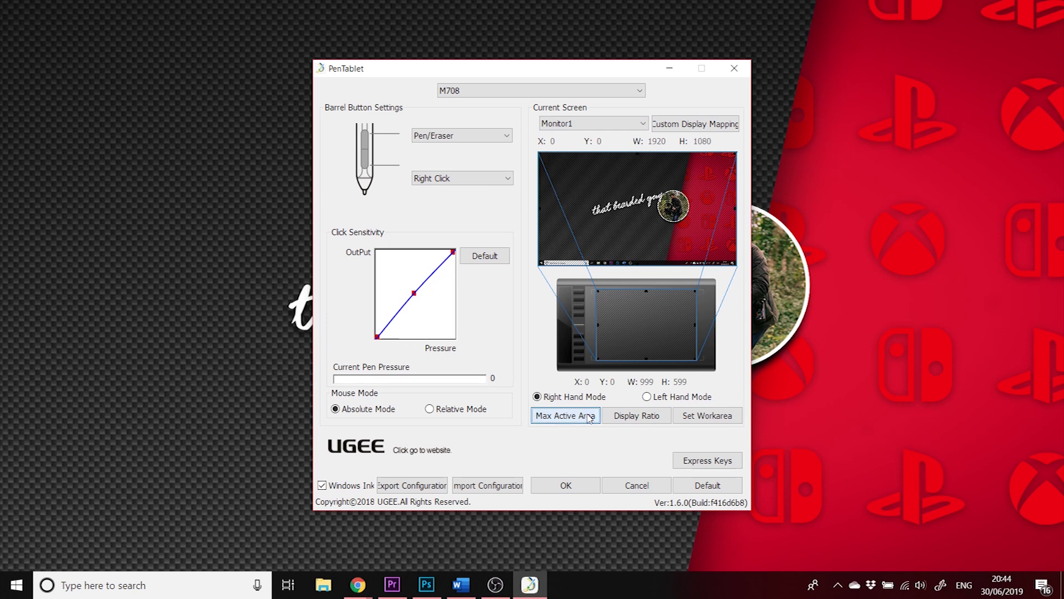
left_click(621, 416)
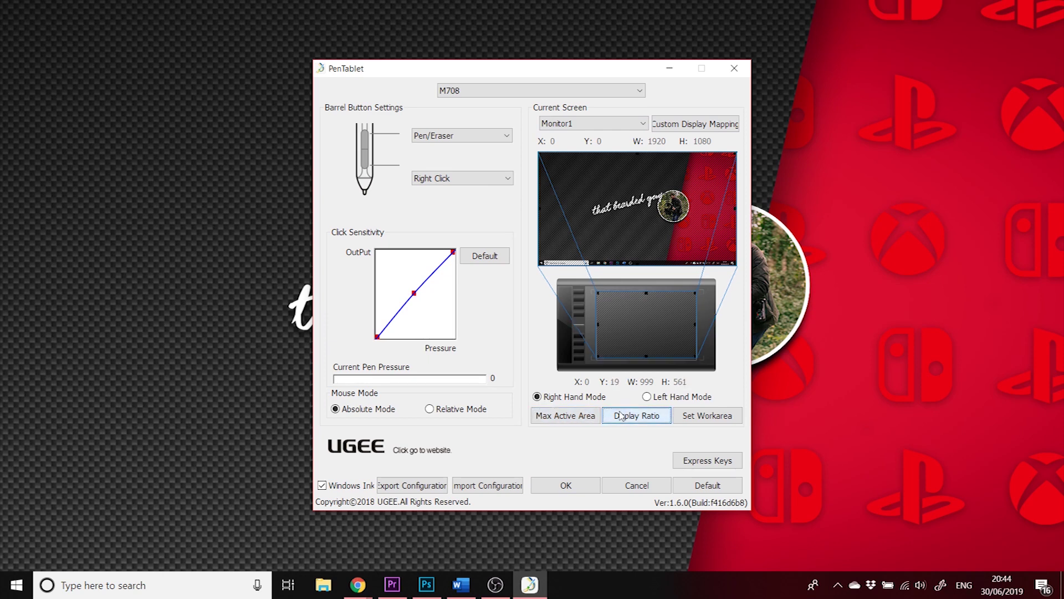
left_click(683, 416)
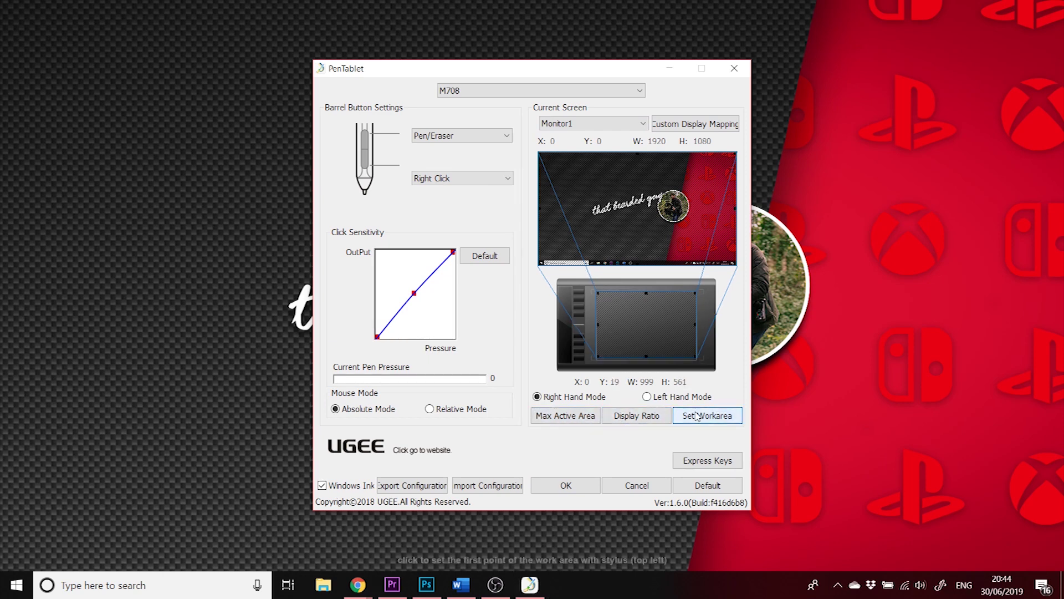
left_click(589, 417)
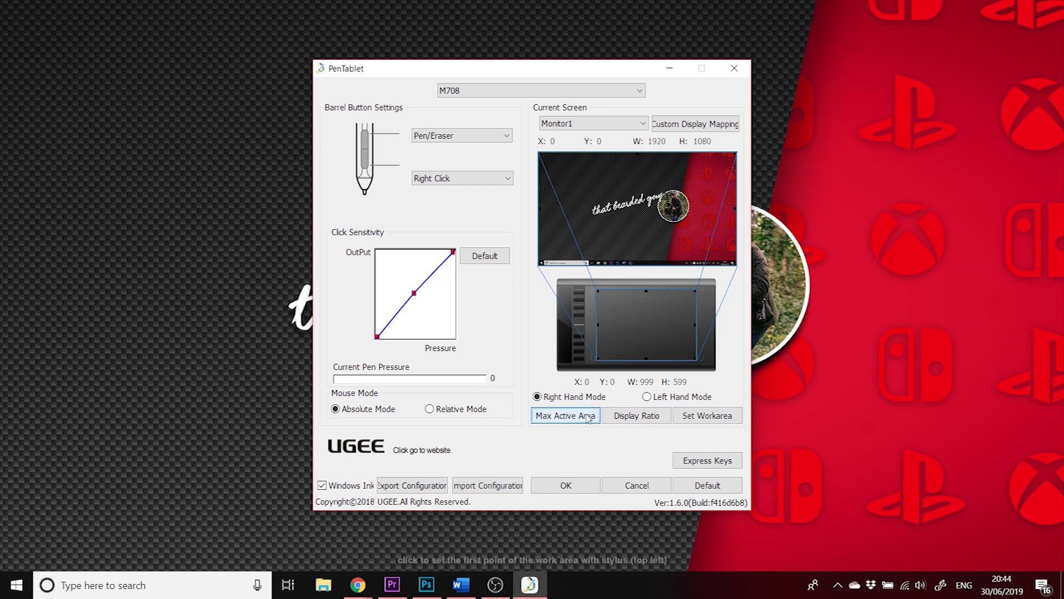
left_click(706, 461)
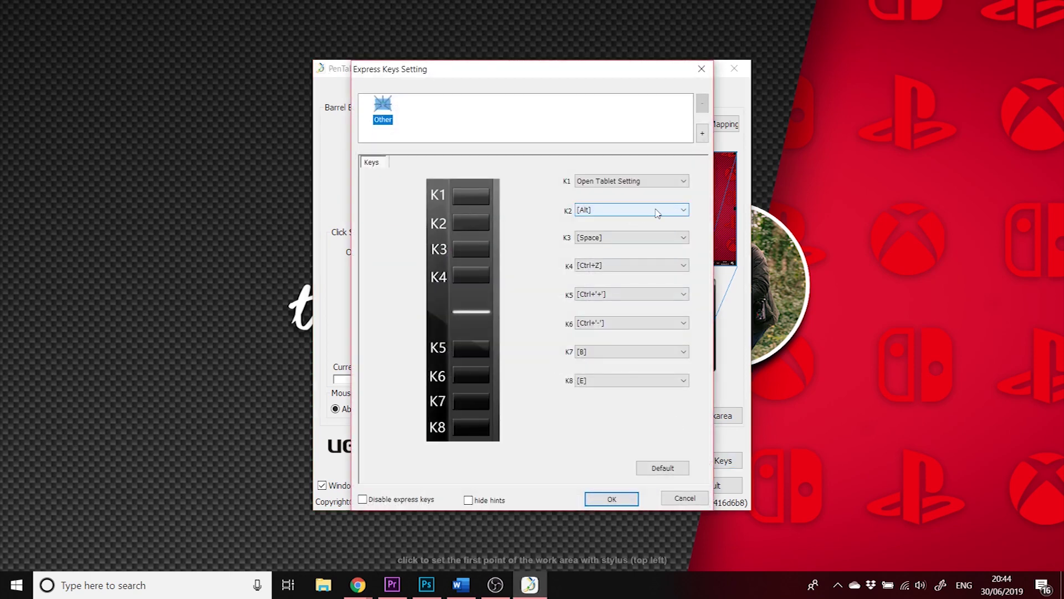
Leave K2 and K3 as they are and make K4 a Function Key with the Ctrl + Z shortcut.
left_click(658, 214)
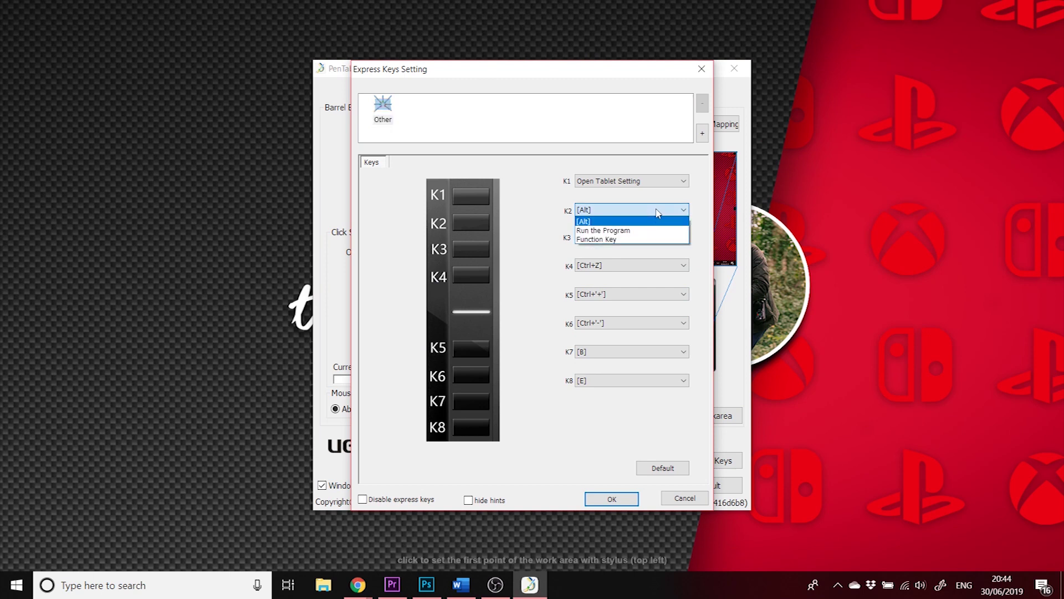
left_click(658, 214)
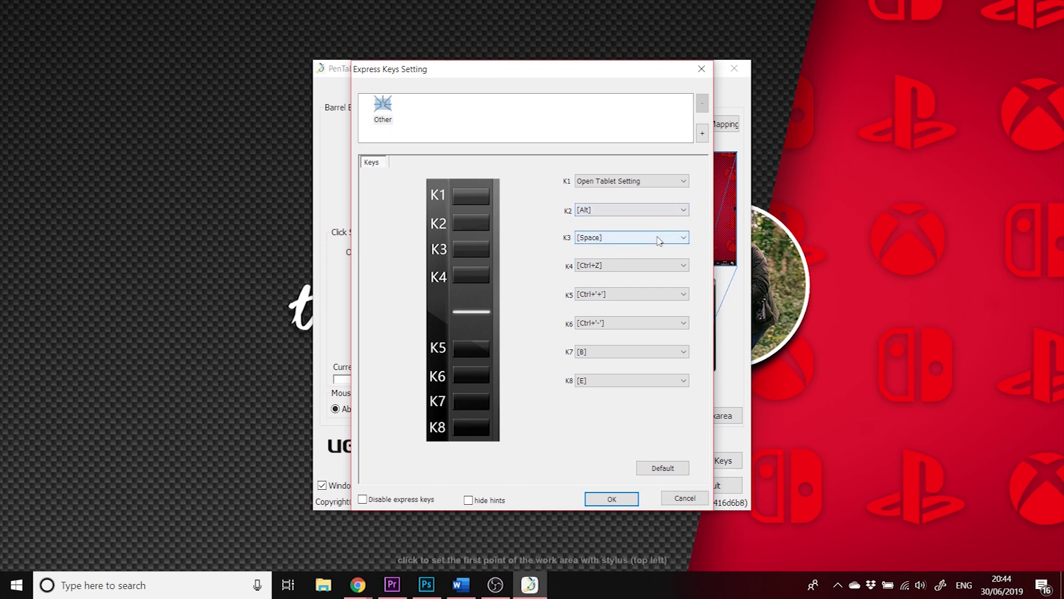
left_click(659, 241)
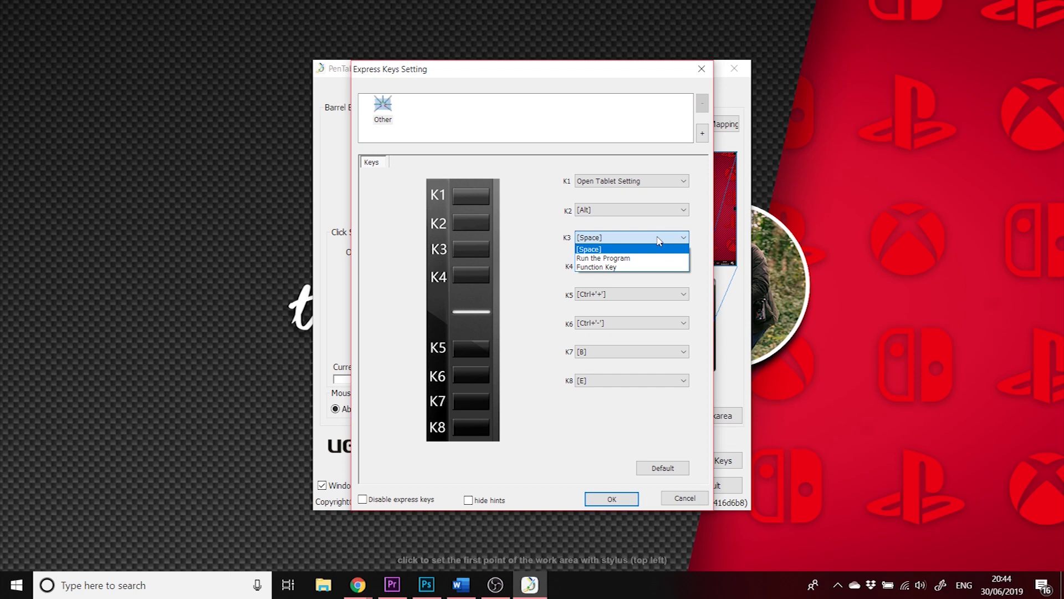
left_click(659, 241)
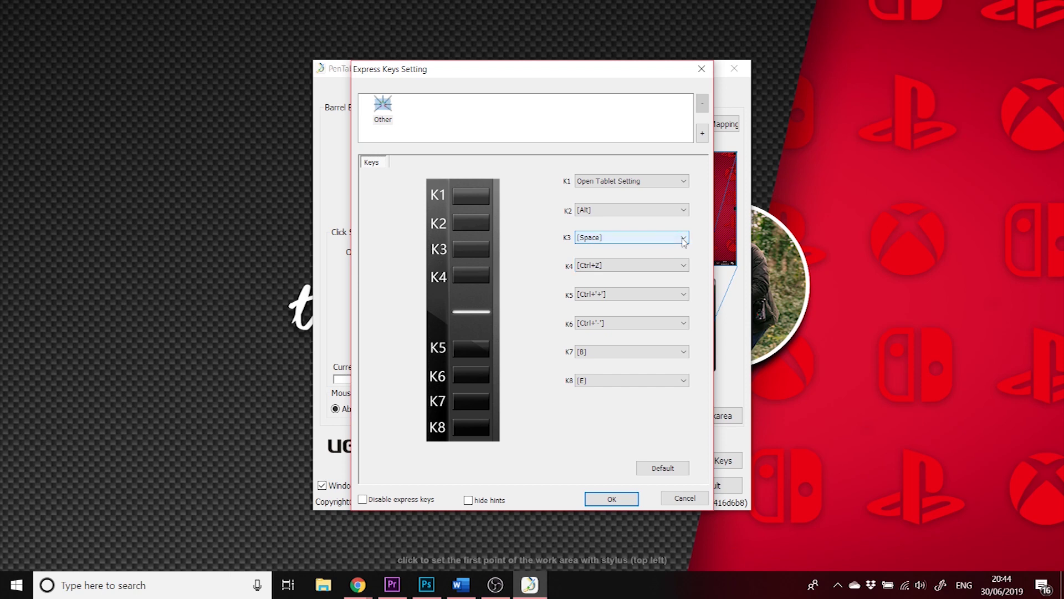
left_click(684, 267)
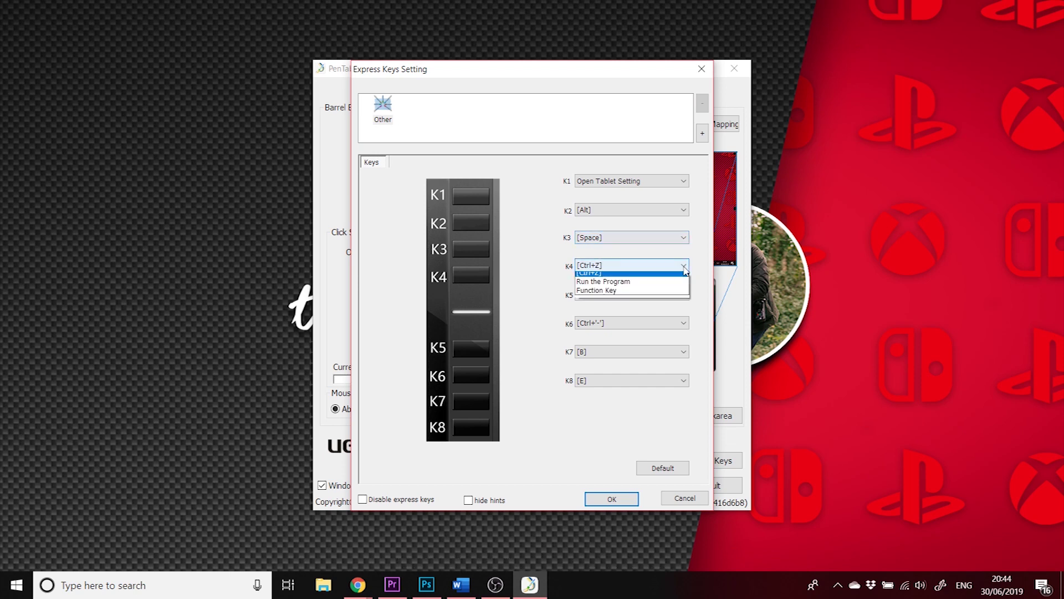
left_click(663, 297)
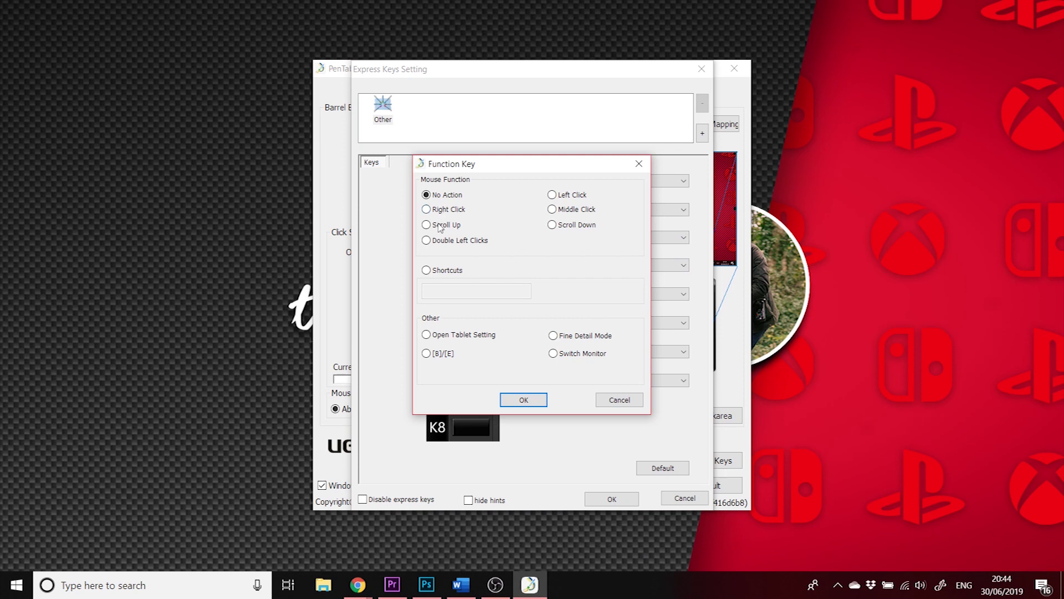
left_click(426, 271)
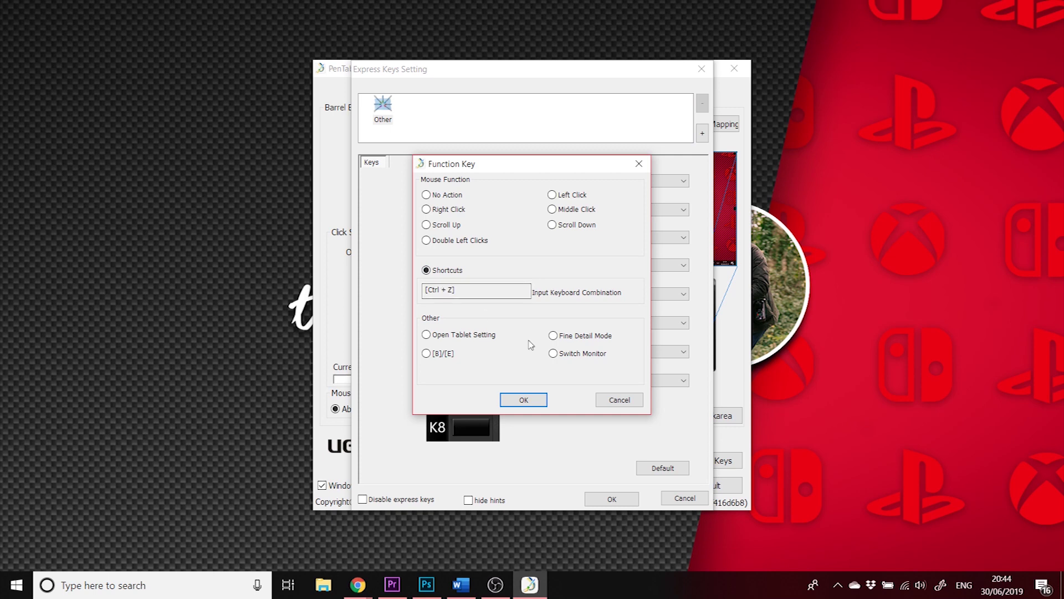
left_click(612, 400)
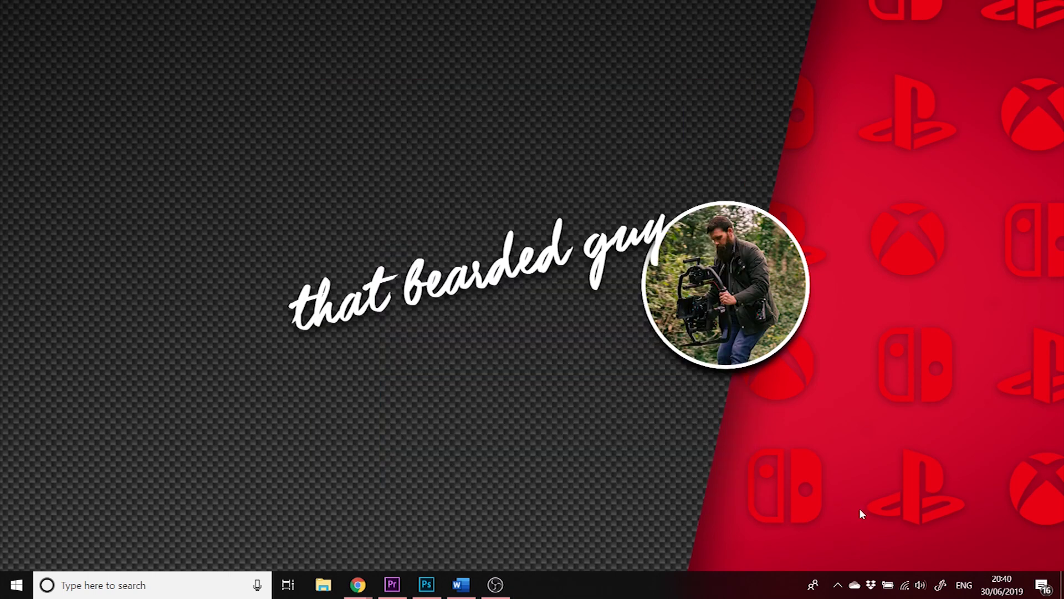
Open Sticky Notes from the Windows Ink Workspace and start a new note.
left_click(941, 587)
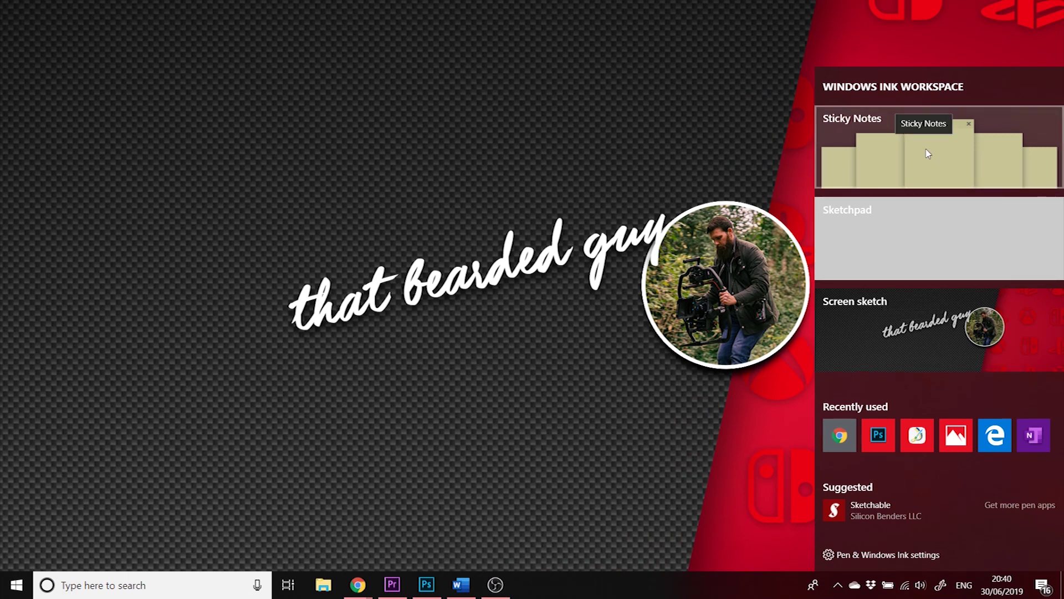
left_click(929, 153)
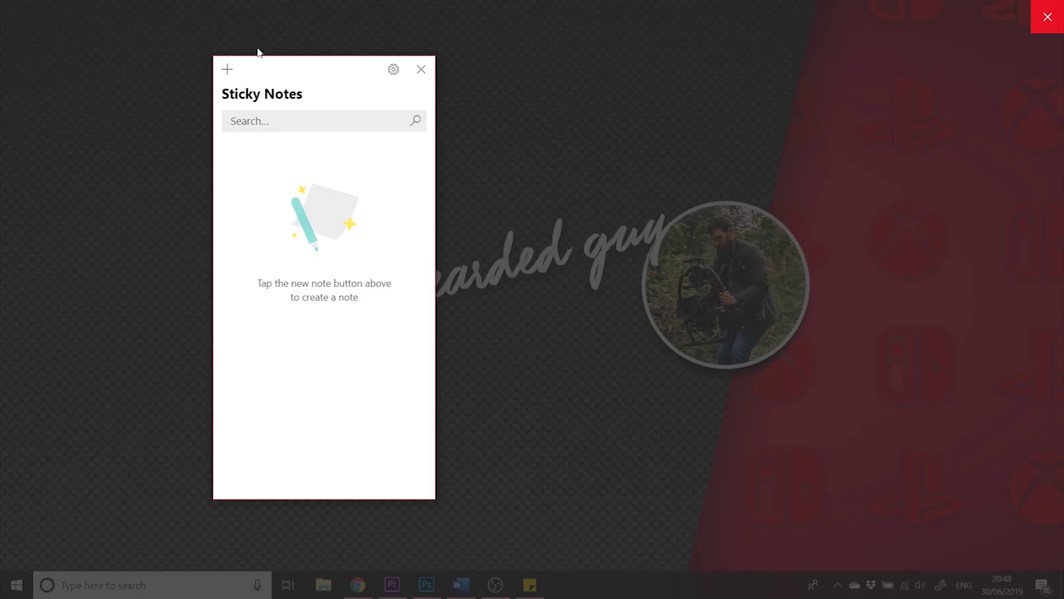
left_click(229, 70)
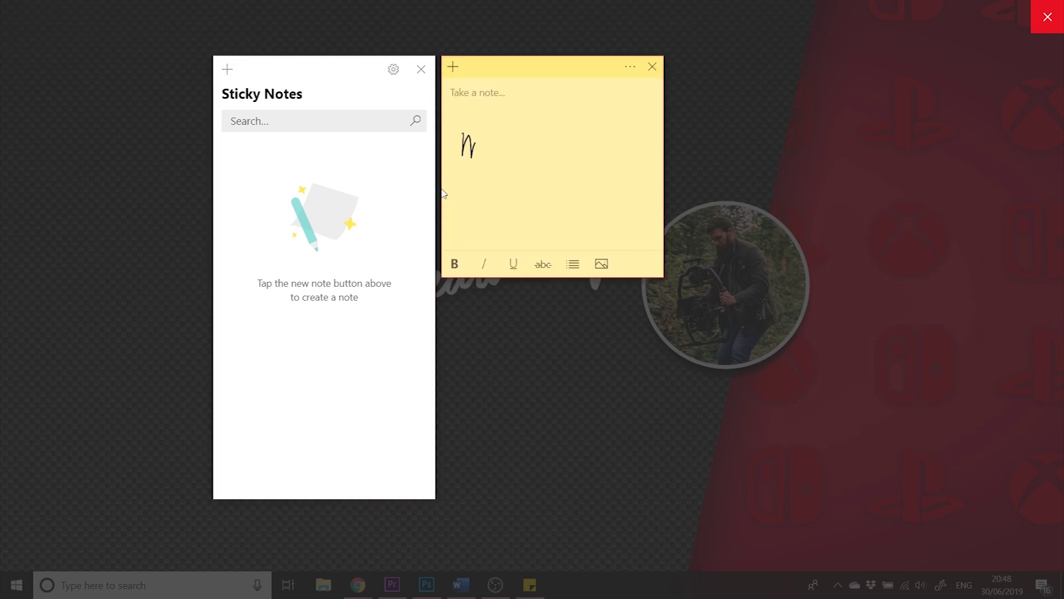
Handwrite 'Make a sticky note!' in the new note with the stylus.
mouse_move(469, 146)
left_mouse_down()
mouse_move(495, 145)
mouse_move(503, 157)
mouse_move(508, 141)
mouse_move(528, 150)
mouse_move(569, 153)
left_mouse_up()
left_click_drag(486, 180, 498, 197)
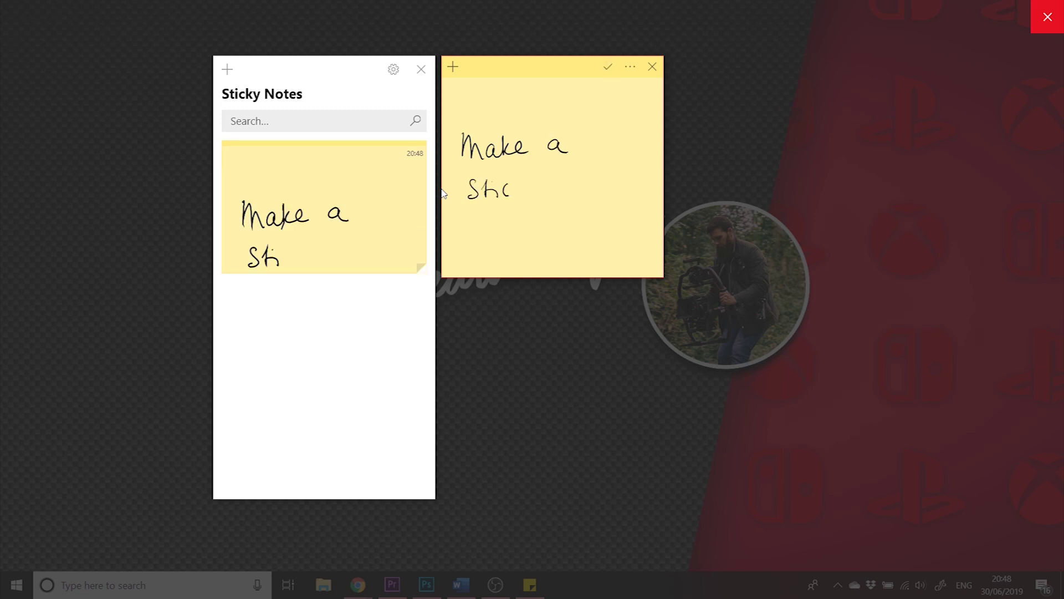
left_click(557, 185)
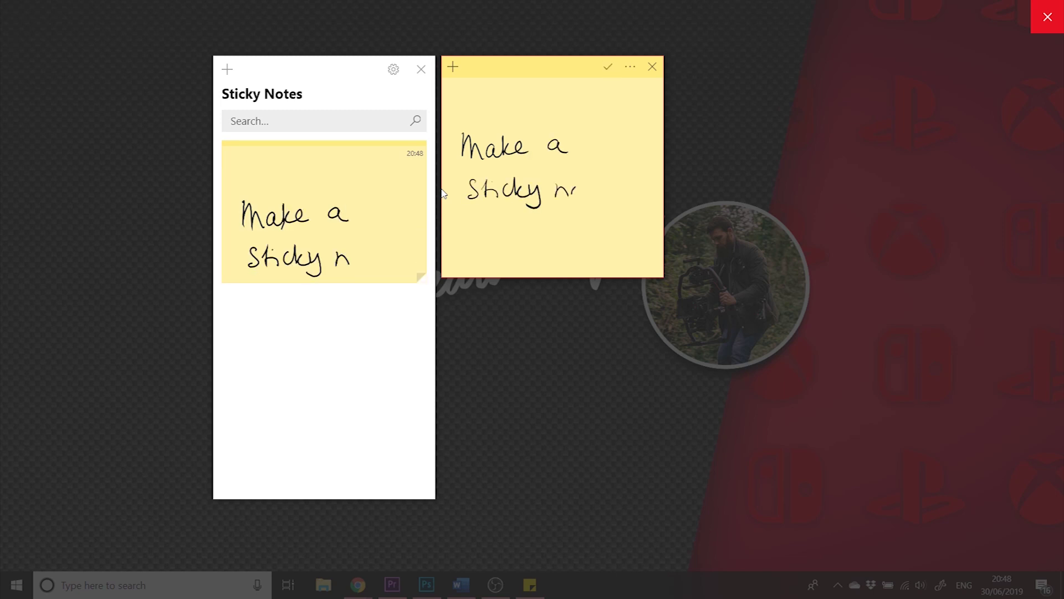
left_click_drag(589, 192, 599, 195)
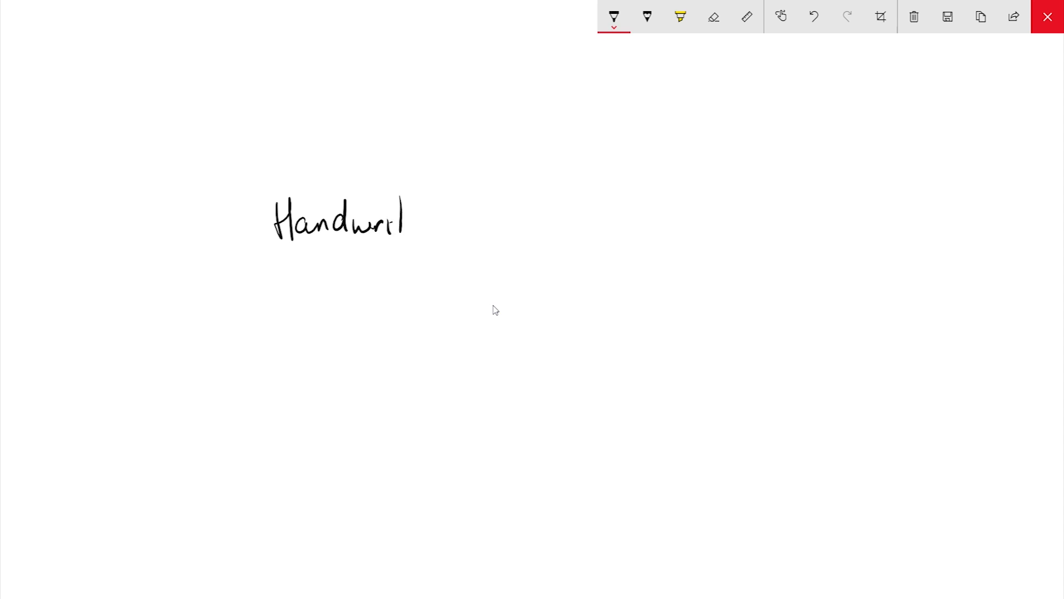
Finish 'Handwriting!' in ink, then write 'Sketching' and a shaded zigzag with the pencil.
left_click_drag(454, 215, 437, 261)
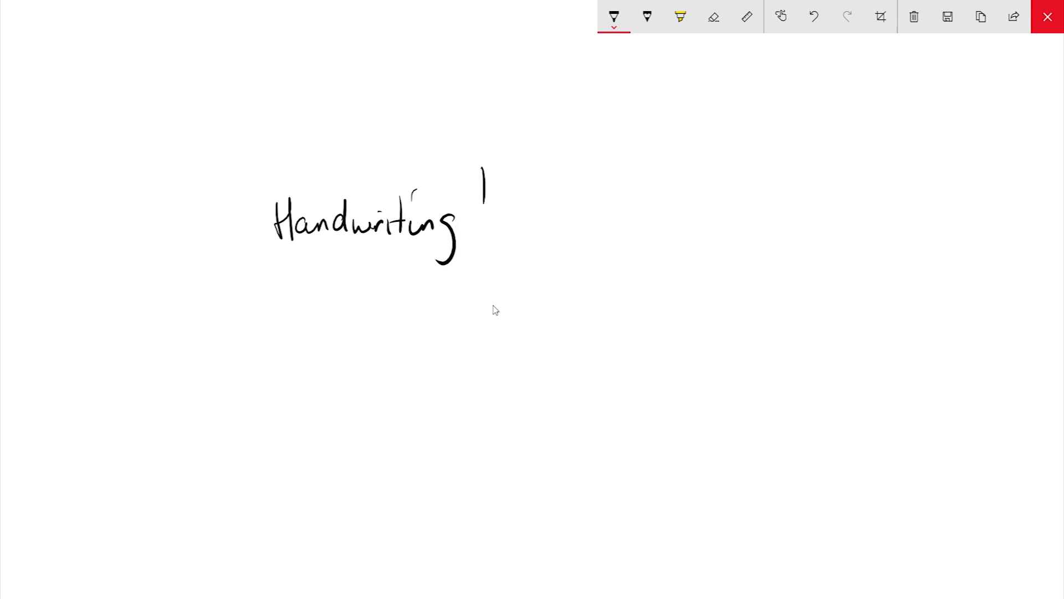
left_click(647, 17)
left_click_drag(476, 316, 488, 317)
left_click_drag(559, 301, 562, 330)
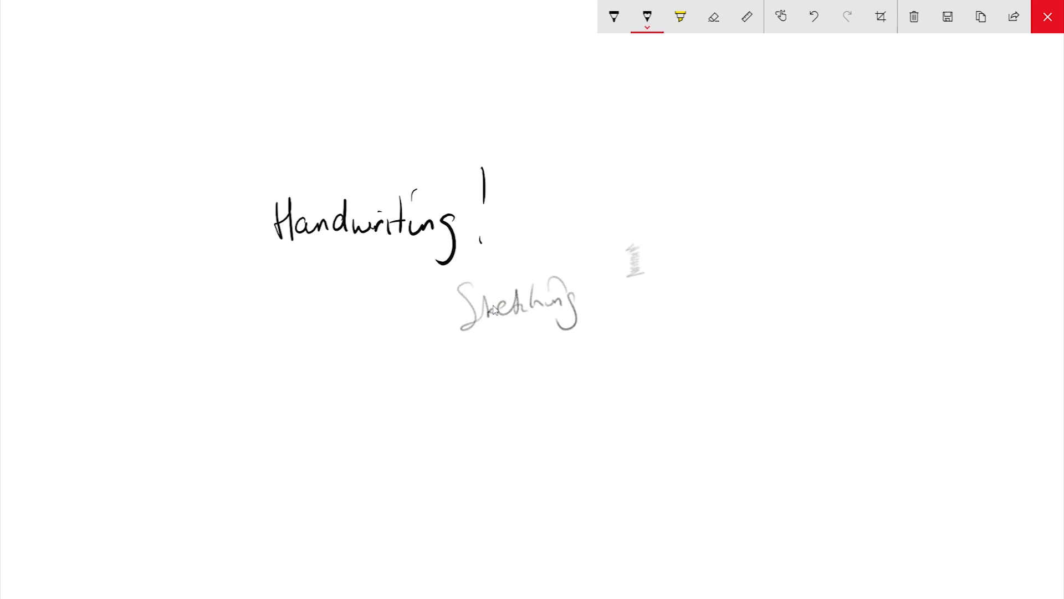
mouse_move(632, 303)
left_mouse_down()
mouse_move(635, 346)
mouse_move(665, 345)
mouse_move(642, 363)
mouse_move(637, 395)
left_mouse_up()
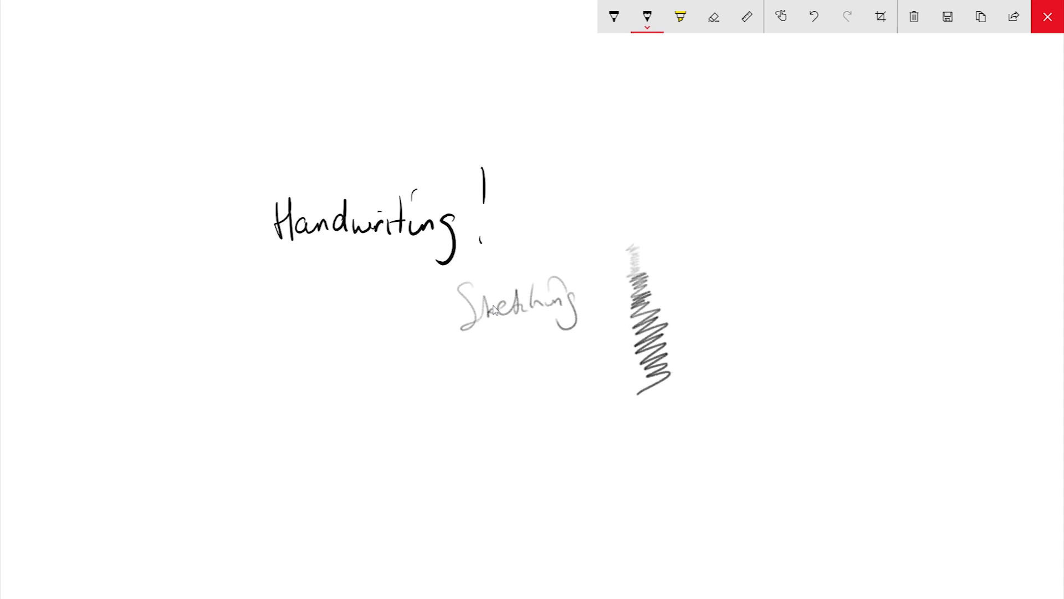
Draw a solid black zigzag with the pen, then a red arrow to the photo on the desktop sketch.
left_click(614, 17)
left_click_drag(602, 159, 603, 232)
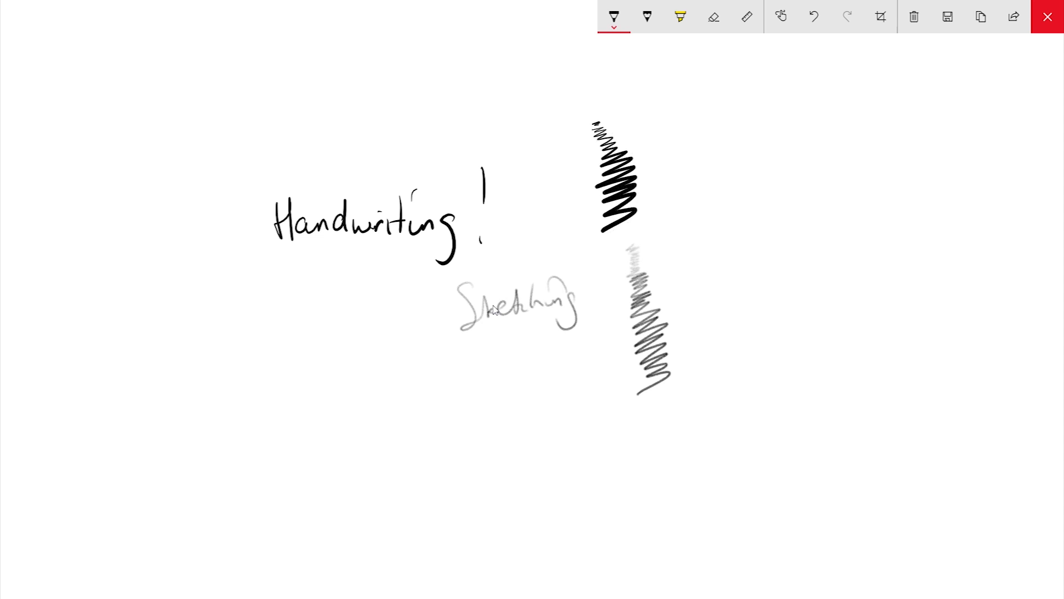
left_click_drag(545, 142, 546, 165)
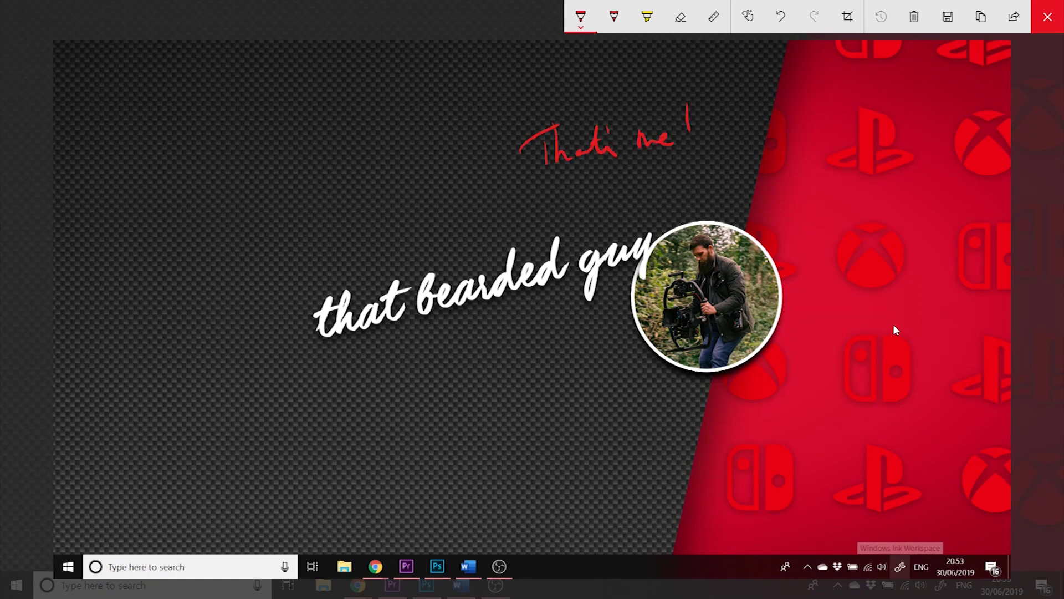
mouse_move(664, 164)
left_mouse_down()
mouse_move(693, 225)
mouse_move(703, 190)
left_mouse_up()
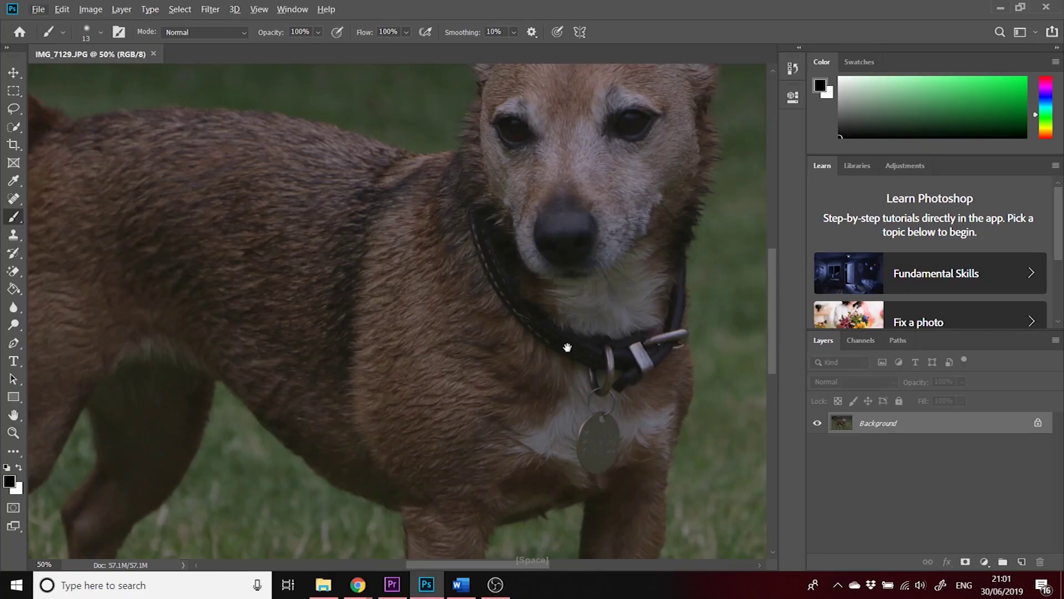
left_click_drag(568, 349, 436, 204)
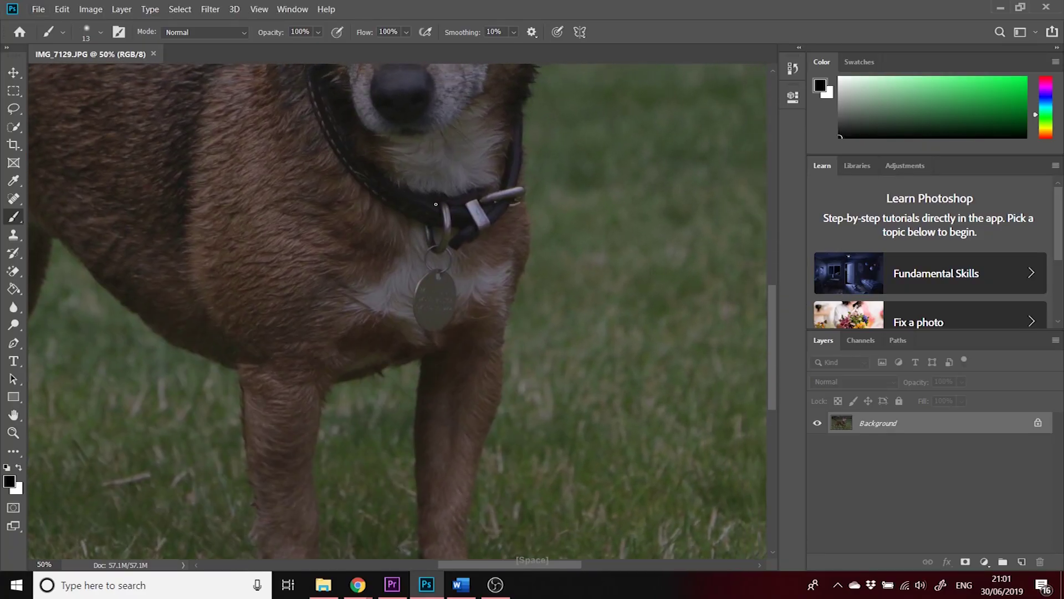
Zoom to 200% and trace a lasso selection all around the dog's round name tag.
key("ctrl+plus")
key("ctrl+plus")
key("ctrl+plus")
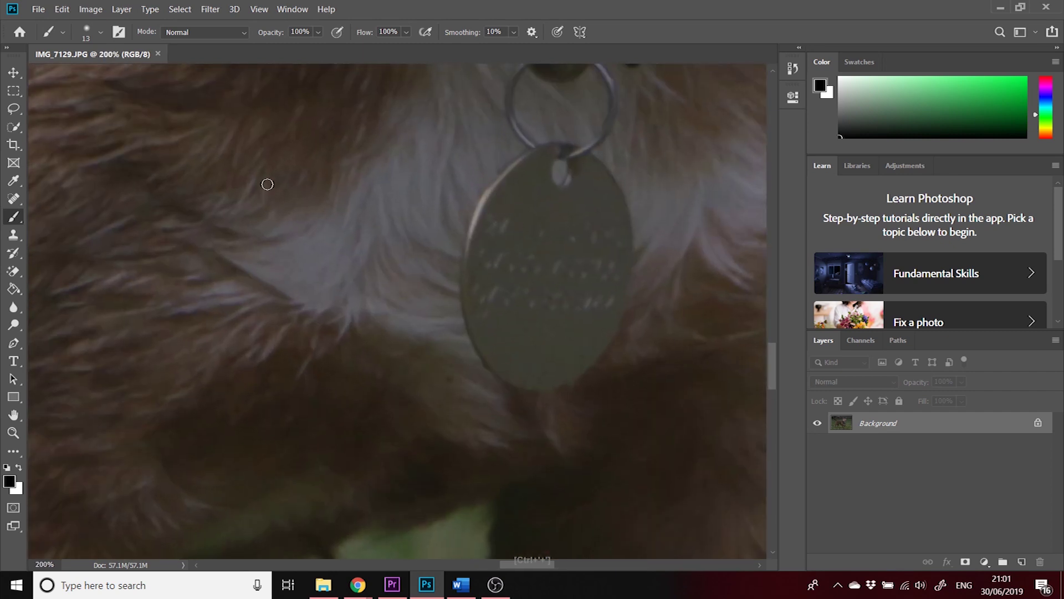
left_click(15, 111)
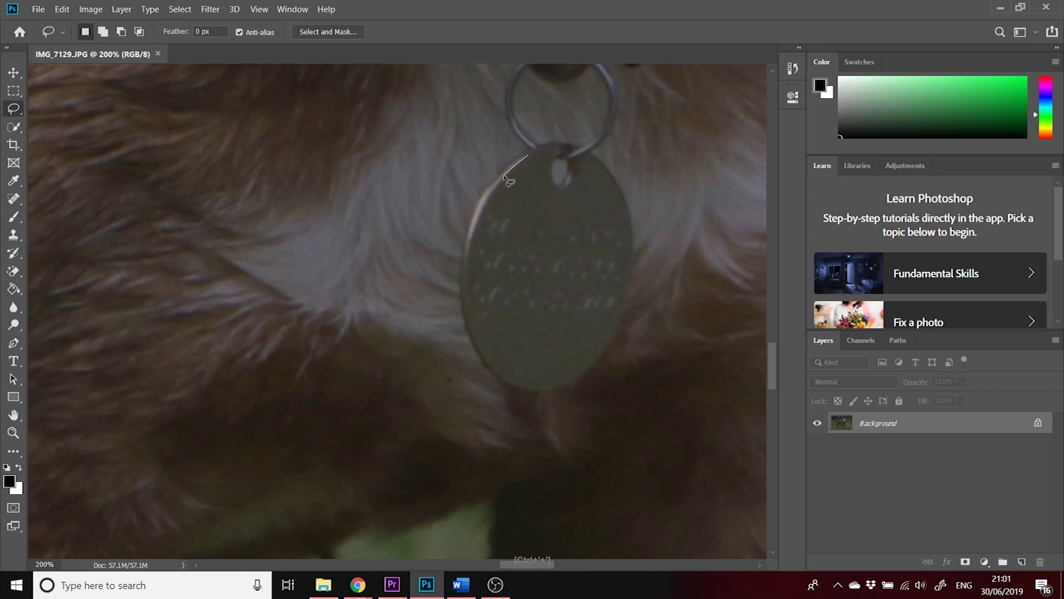
mouse_move(504, 175)
left_mouse_down()
mouse_move(468, 239)
mouse_move(465, 315)
left_mouse_up()
mouse_move(485, 358)
left_mouse_down()
mouse_move(511, 384)
mouse_move(538, 389)
mouse_move(598, 358)
mouse_move(631, 266)
mouse_move(611, 186)
left_mouse_up()
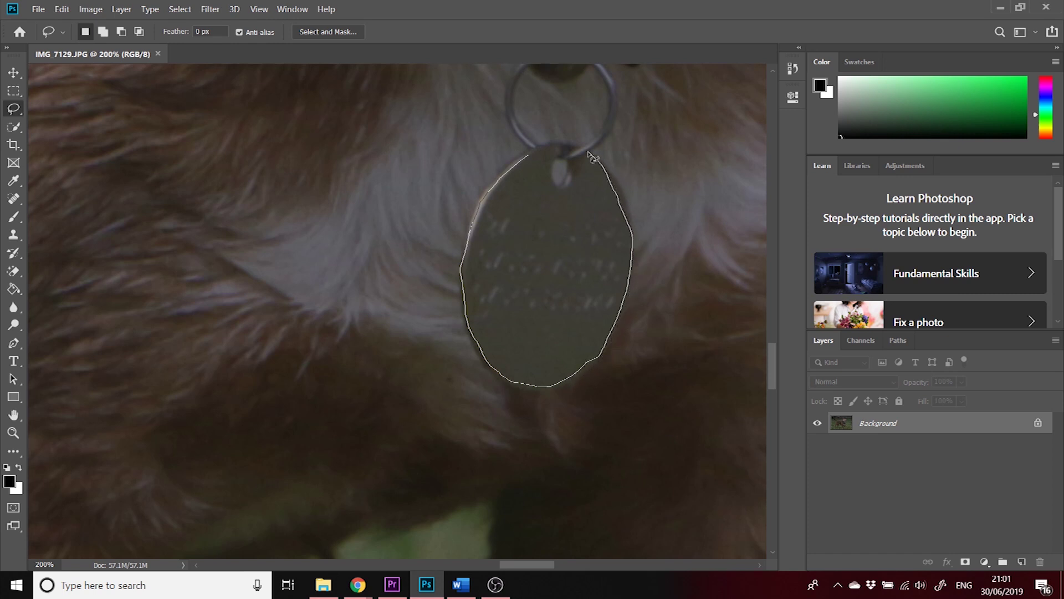
left_click_drag(571, 152, 527, 159)
In Select and Mask, brush the tag's left edge at 500% with the 10 px Refine Brush, adding and subtracting.
left_click(342, 32)
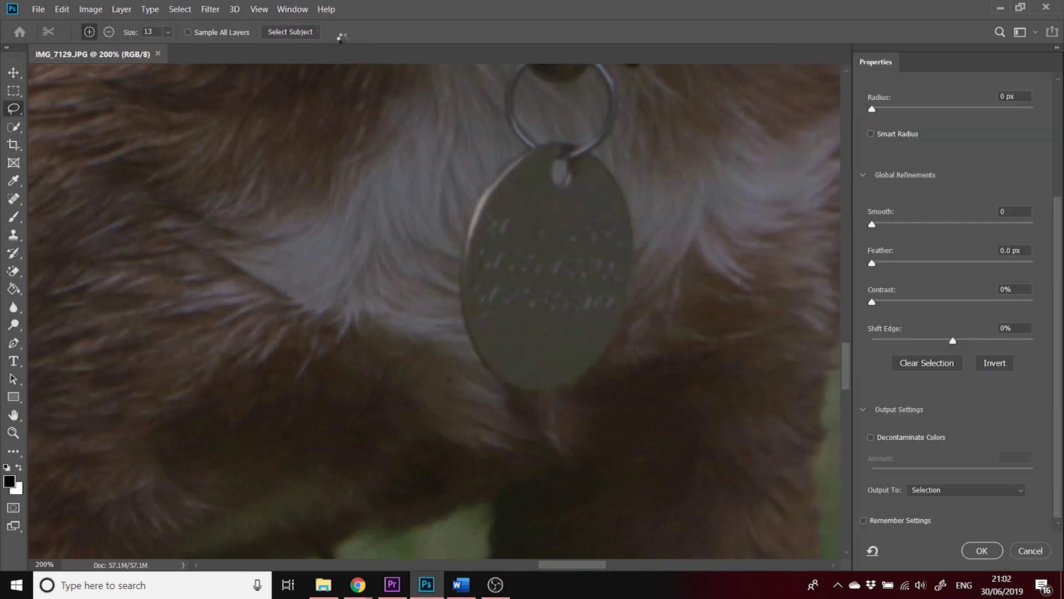
key("b")
right_click(501, 195)
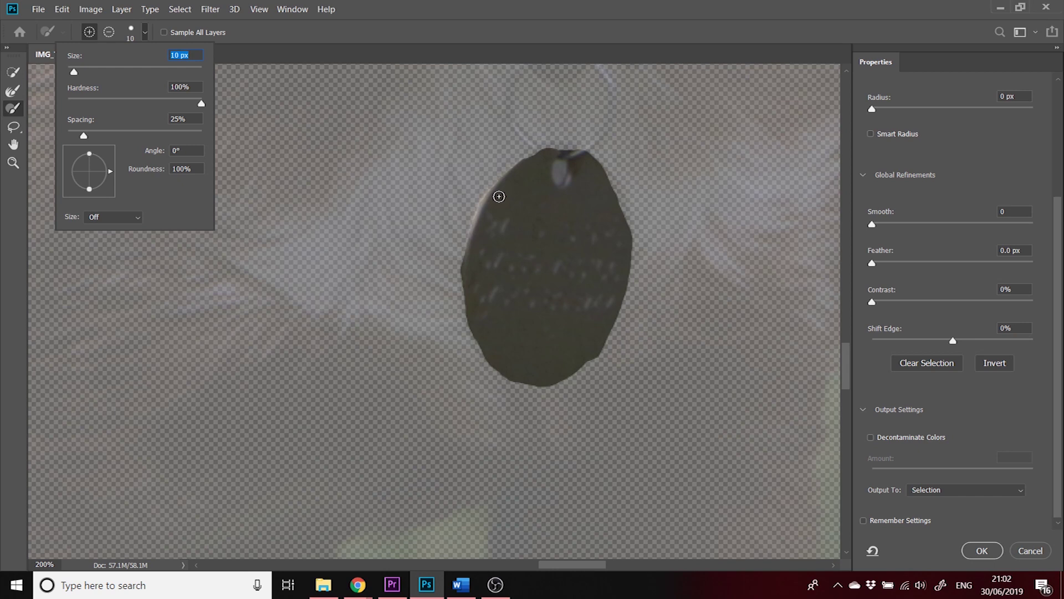
key("ctrl+plus")
key("ctrl+plus")
key("ctrl+plus")
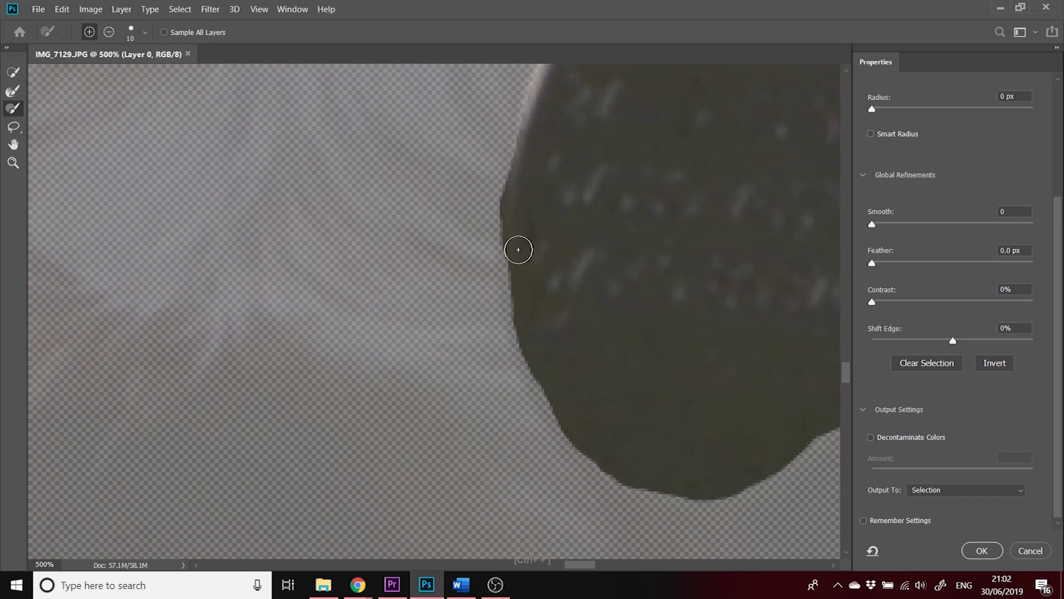
mouse_move(518, 250)
left_mouse_down()
mouse_move(529, 333)
mouse_move(524, 294)
mouse_move(573, 422)
mouse_move(525, 330)
mouse_move(513, 252)
mouse_move(518, 168)
mouse_move(538, 126)
mouse_move(554, 121)
mouse_move(517, 122)
mouse_move(539, 118)
mouse_move(517, 188)
mouse_move(497, 114)
mouse_move(485, 161)
mouse_move(523, 135)
mouse_move(523, 163)
left_mouse_up()
key("alt")
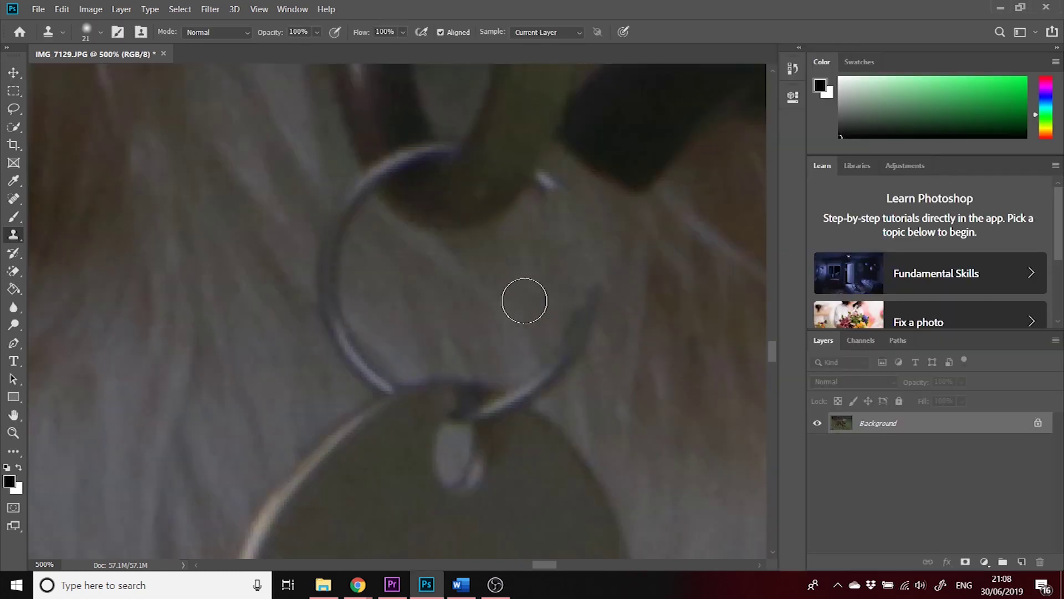
Clone nearby fur over the ring's right side, bright fragment and left arc with the Clone Stamp.
key("alt")
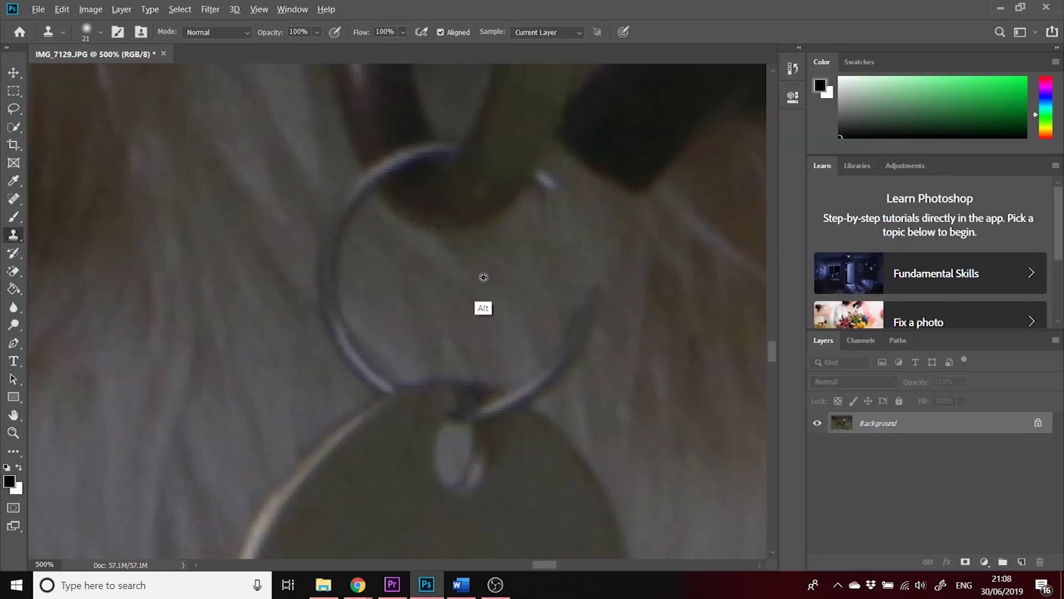
left_click(484, 277, "alt")
mouse_move(577, 294)
left_mouse_down()
mouse_move(577, 308)
mouse_move(594, 298)
mouse_move(558, 361)
mouse_move(558, 261)
left_mouse_up()
left_click(518, 278, "alt")
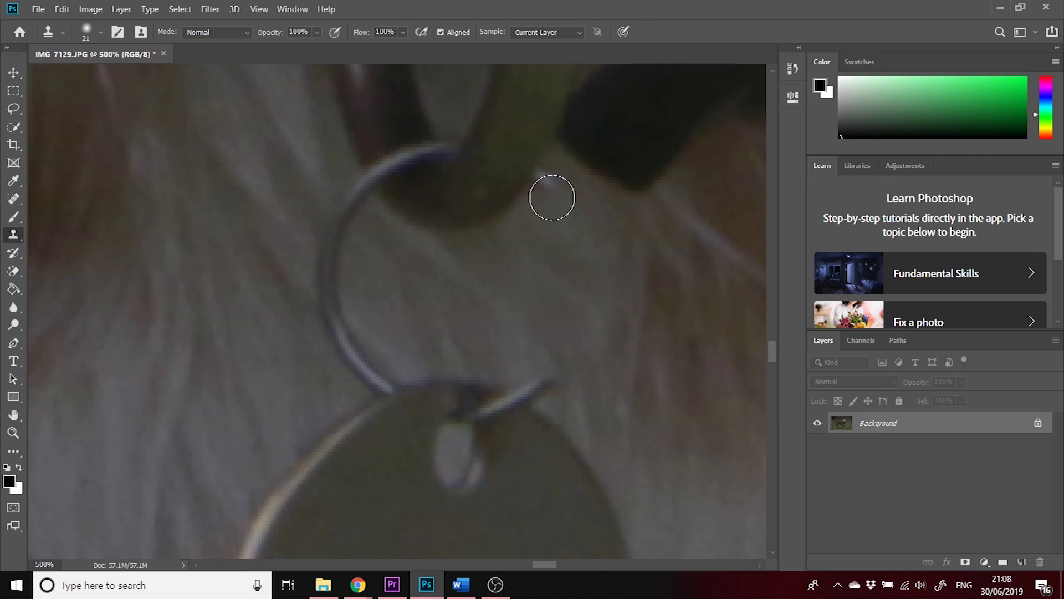
mouse_move(552, 197)
left_mouse_down()
mouse_move(549, 183)
mouse_move(559, 221)
left_mouse_up()
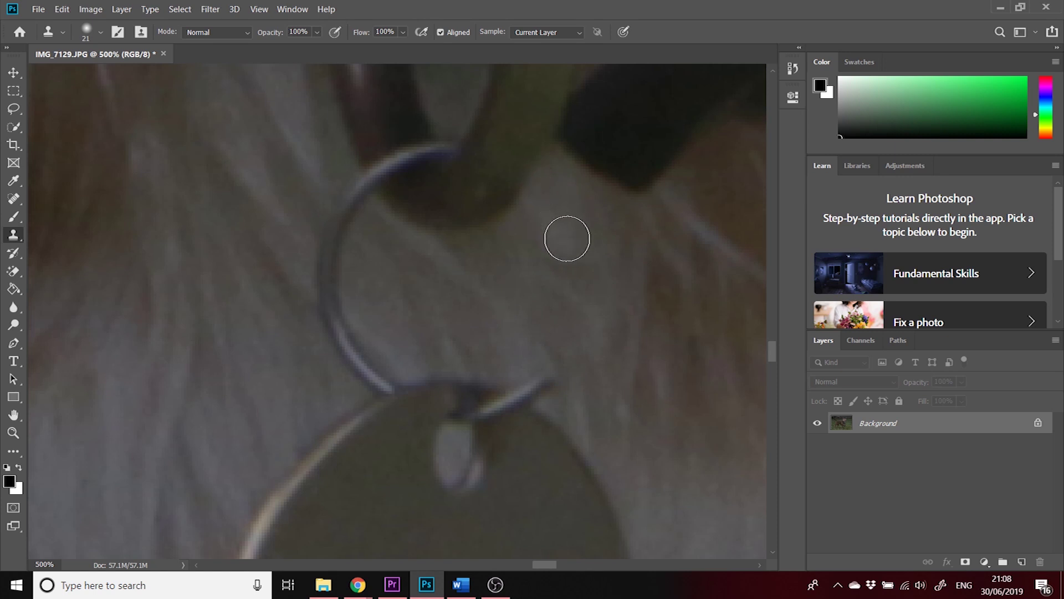
mouse_move(564, 288)
left_mouse_down()
mouse_move(556, 392)
mouse_move(527, 328)
mouse_move(549, 369)
mouse_move(514, 385)
mouse_move(510, 354)
left_mouse_up()
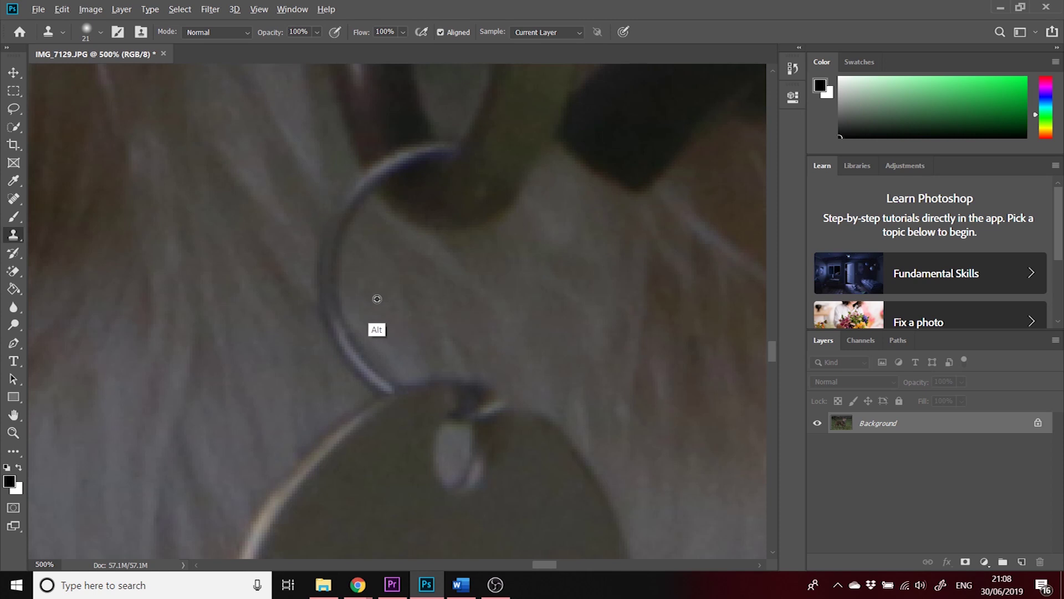
left_click_drag(349, 205, 342, 238)
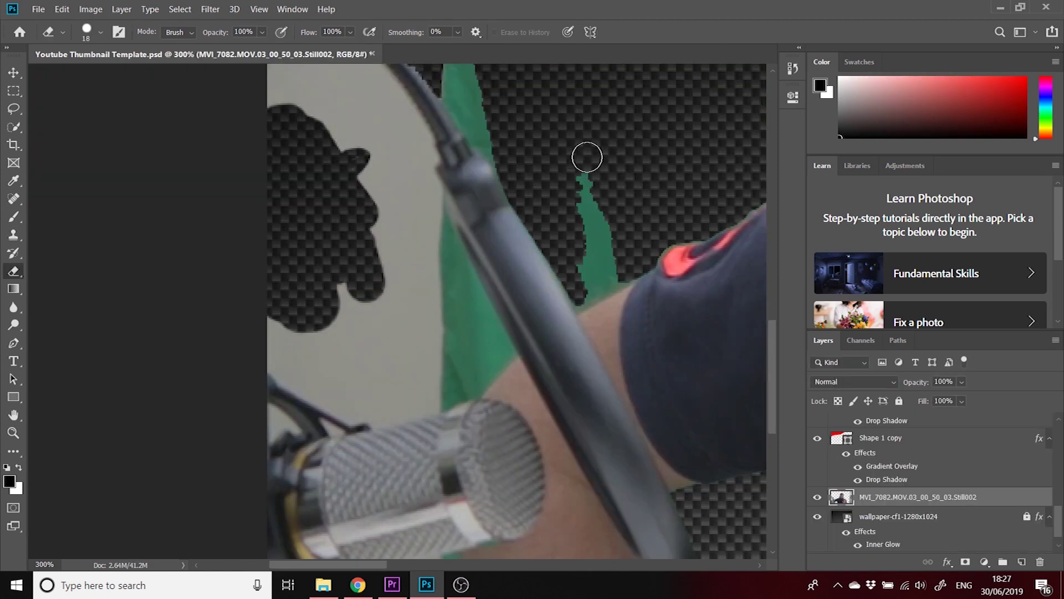
mouse_move(587, 158)
left_mouse_down()
mouse_move(591, 173)
mouse_move(580, 188)
mouse_move(593, 188)
mouse_move(574, 202)
mouse_move(603, 226)
left_mouse_up()
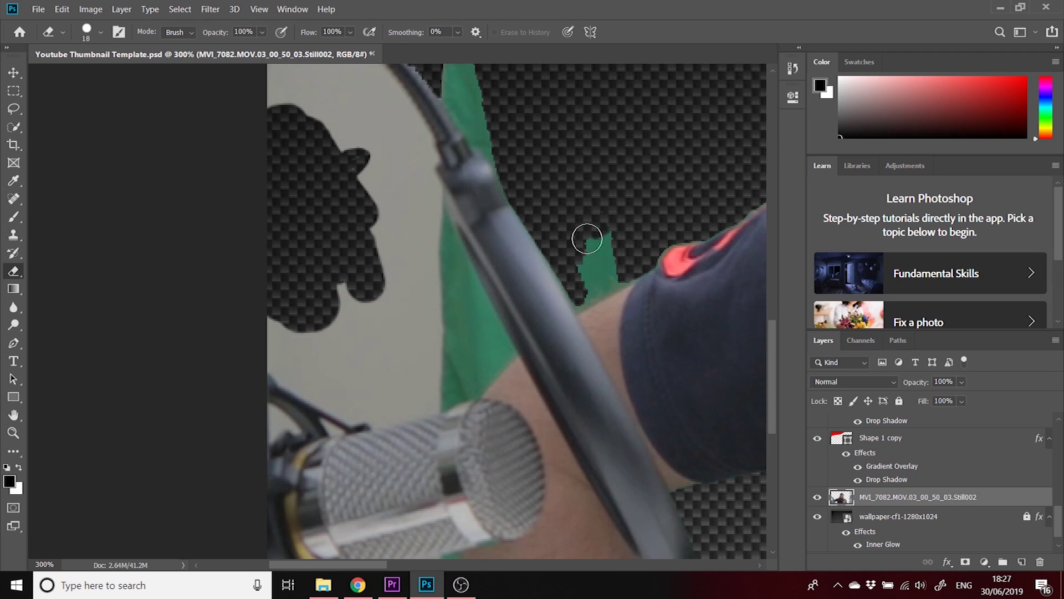
Erase part of the green notch beside the arm, then zoom to 600% and pan to the remnants.
mouse_move(587, 239)
left_mouse_down()
mouse_move(614, 230)
mouse_move(603, 214)
mouse_move(598, 270)
mouse_move(622, 254)
mouse_move(607, 282)
mouse_move(634, 279)
left_mouse_up()
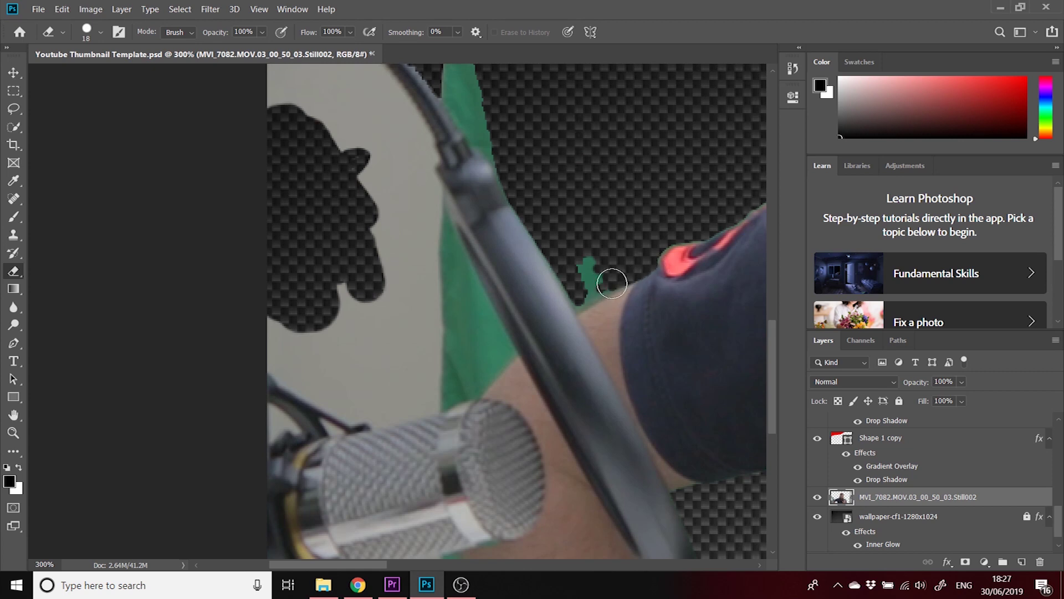
key("b")
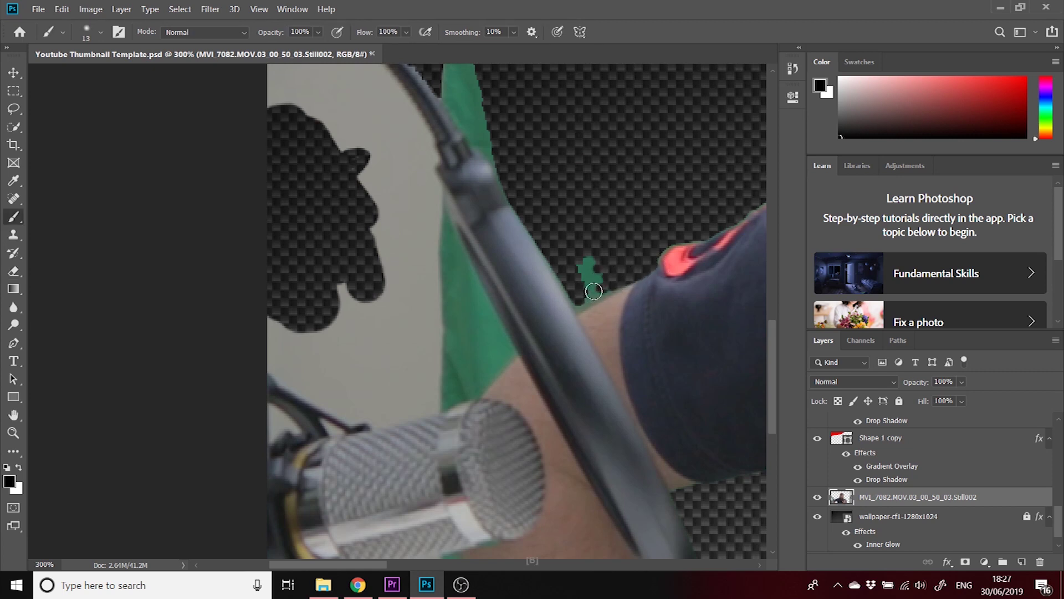
key("e")
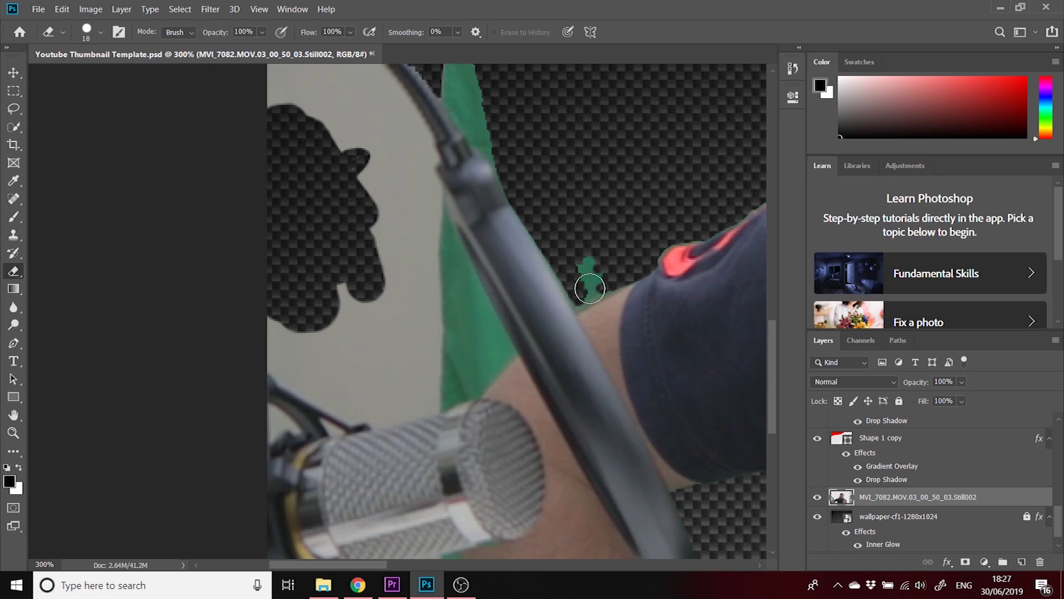
key("ctrl+plus")
key("ctrl+plus")
key("ctrl+plus")
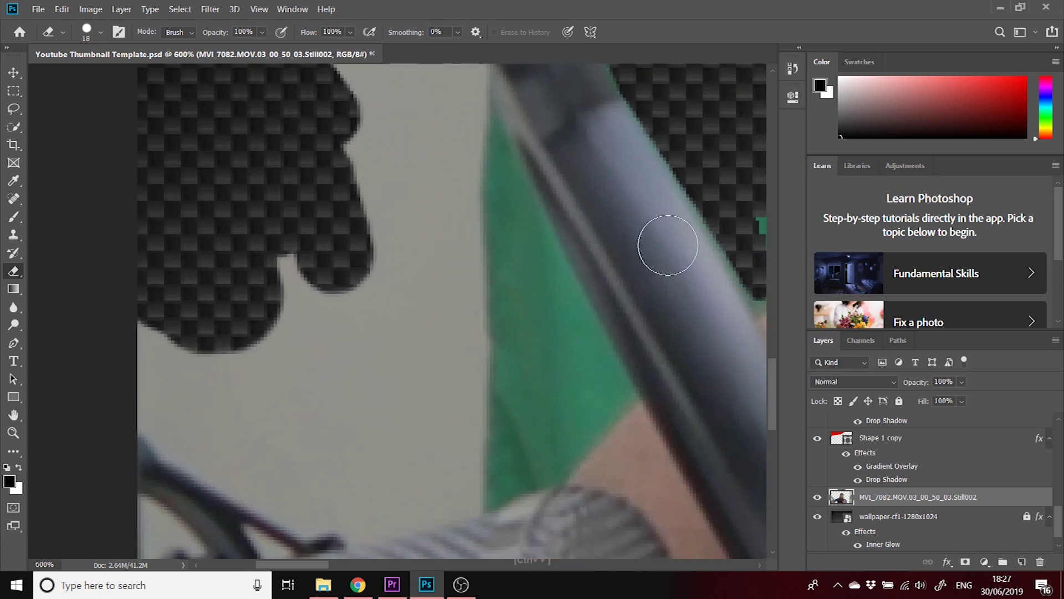
key("space")
left_click_drag(663, 238, 506, 267)
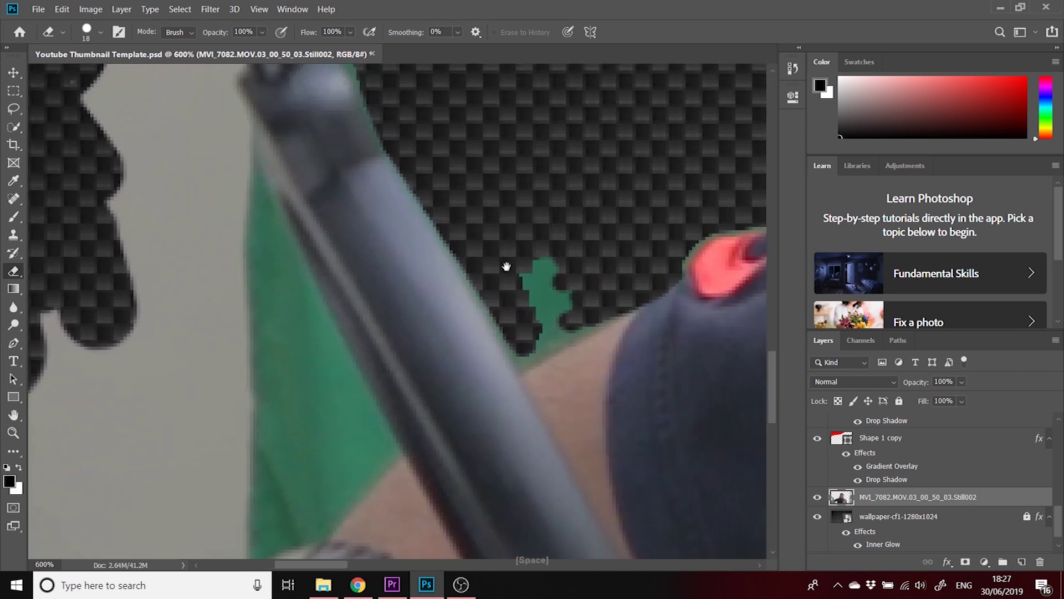